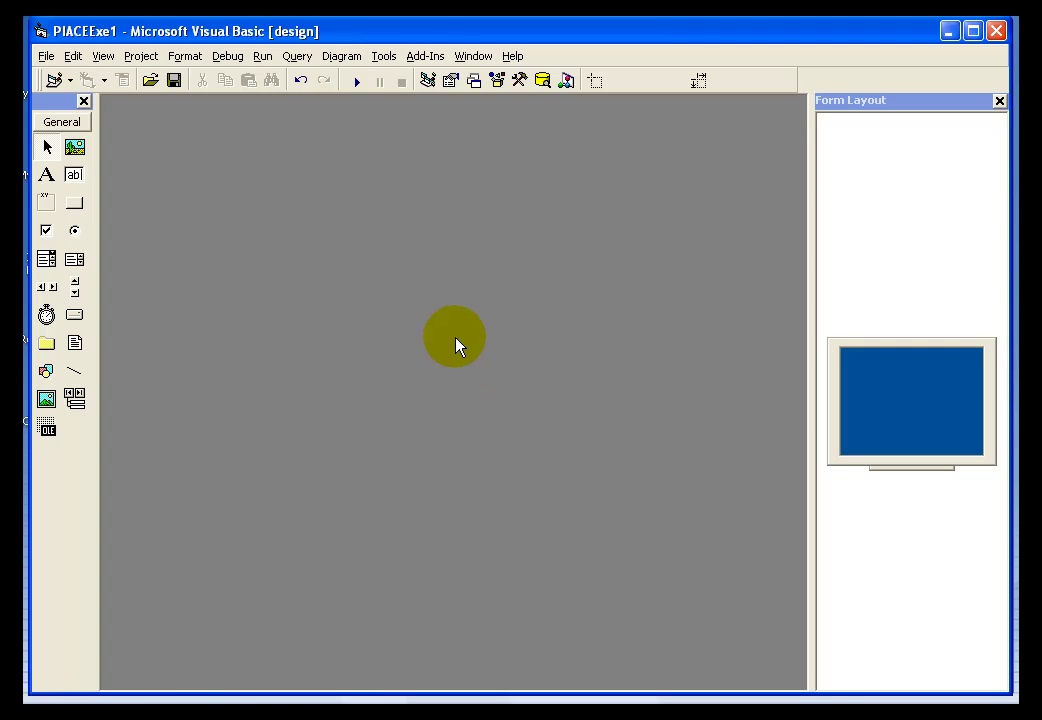
Step: Launch the PIPE2ACE tool and convert TRAIN56's performance equations, listing Sample_Equation2 with inputs cdt158 and cdt258
{"action": "left_click", "coordinate": [425, 56]}
{"action": "left_click", "coordinate": [440, 123]}
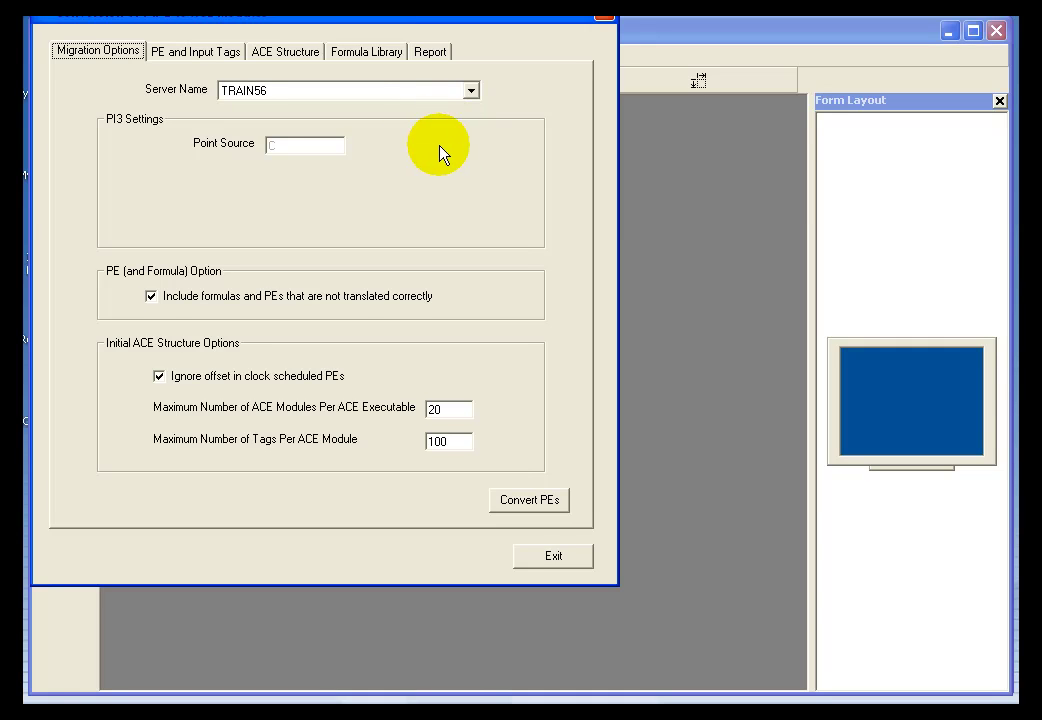
{"action": "left_click_drag", "start_coordinate": [314, 22], "coordinate": [314, 45]}
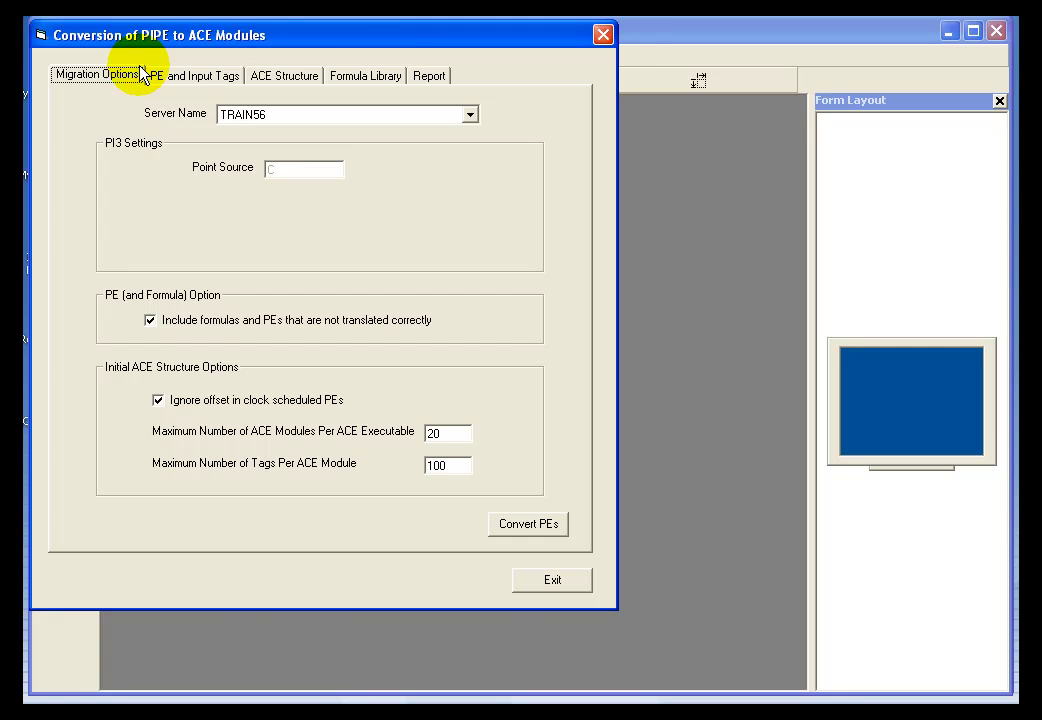
{"action": "left_click_drag", "start_coordinate": [376, 42], "coordinate": [460, 99]}
{"action": "left_click", "coordinate": [427, 56]}
{"action": "left_click", "coordinate": [441, 126]}
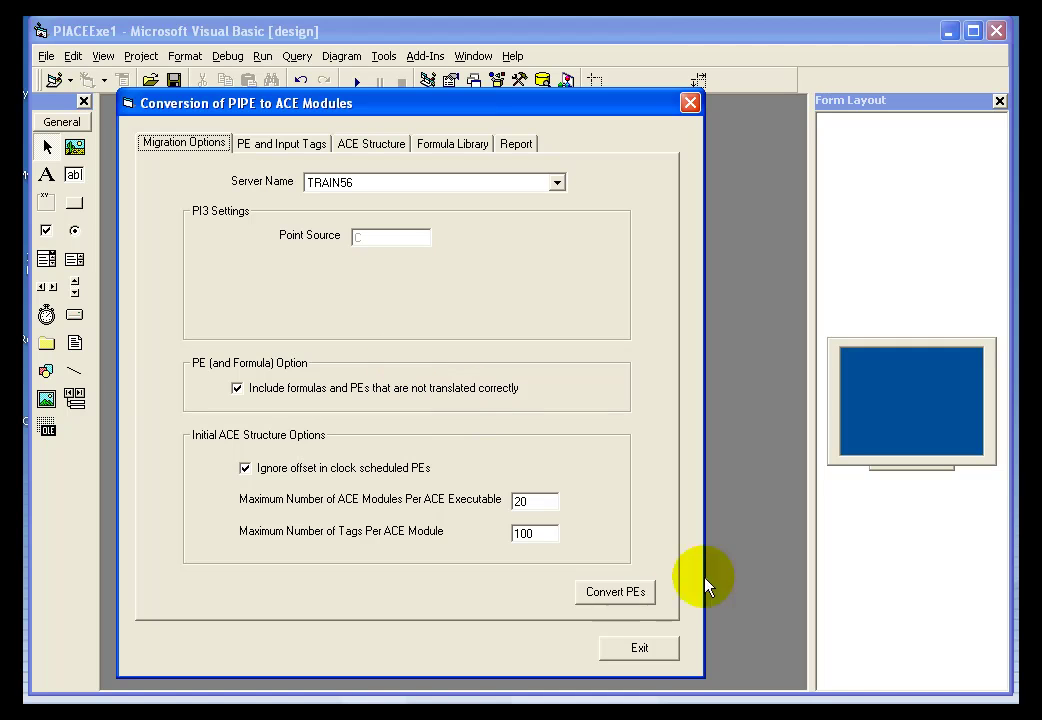
{"action": "left_click", "coordinate": [610, 594]}
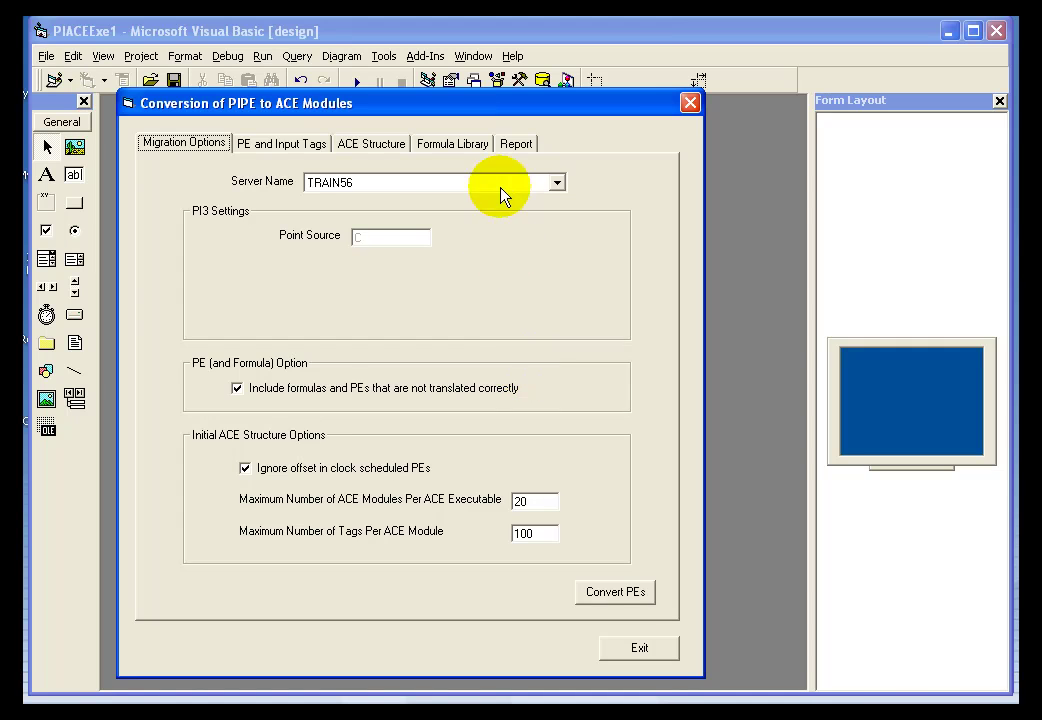
{"action": "left_click", "coordinate": [283, 146]}
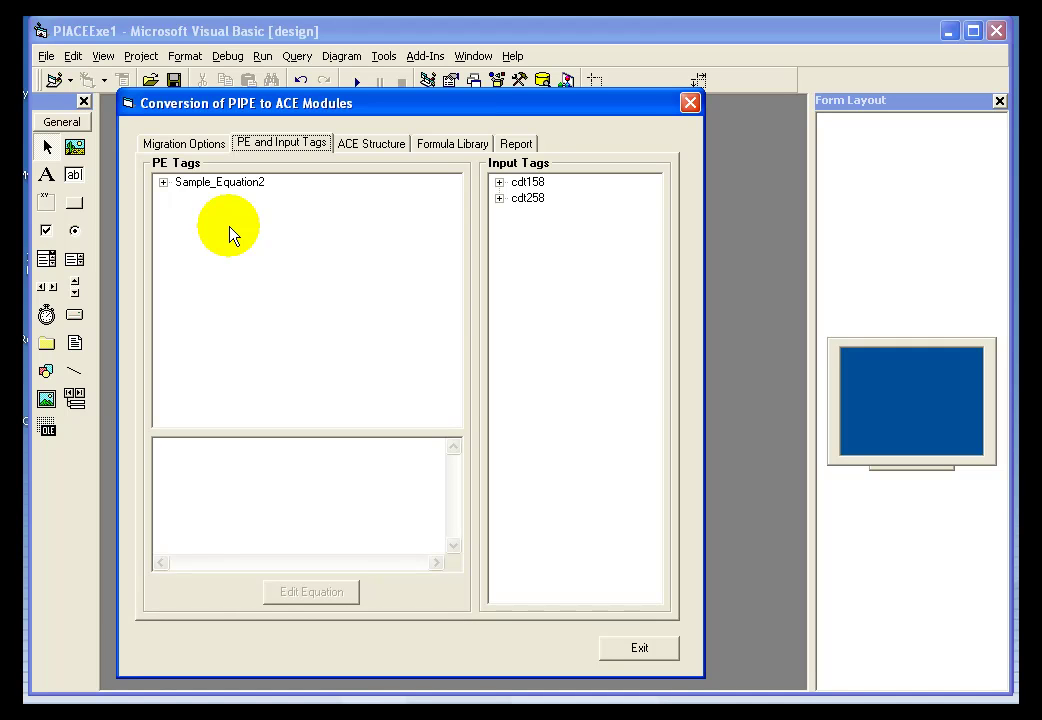
Step: Check the conversion report, then show Sample_Equation2's planned ACE structure PIACEExe2
{"action": "left_click", "coordinate": [522, 144]}
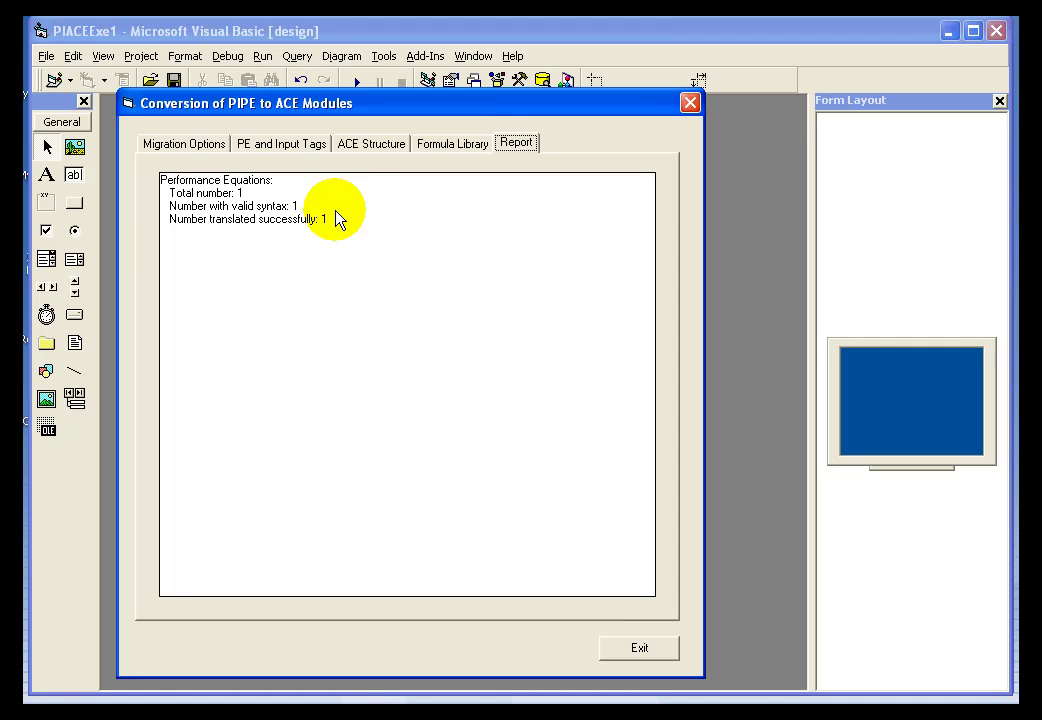
{"action": "left_click", "coordinate": [272, 144]}
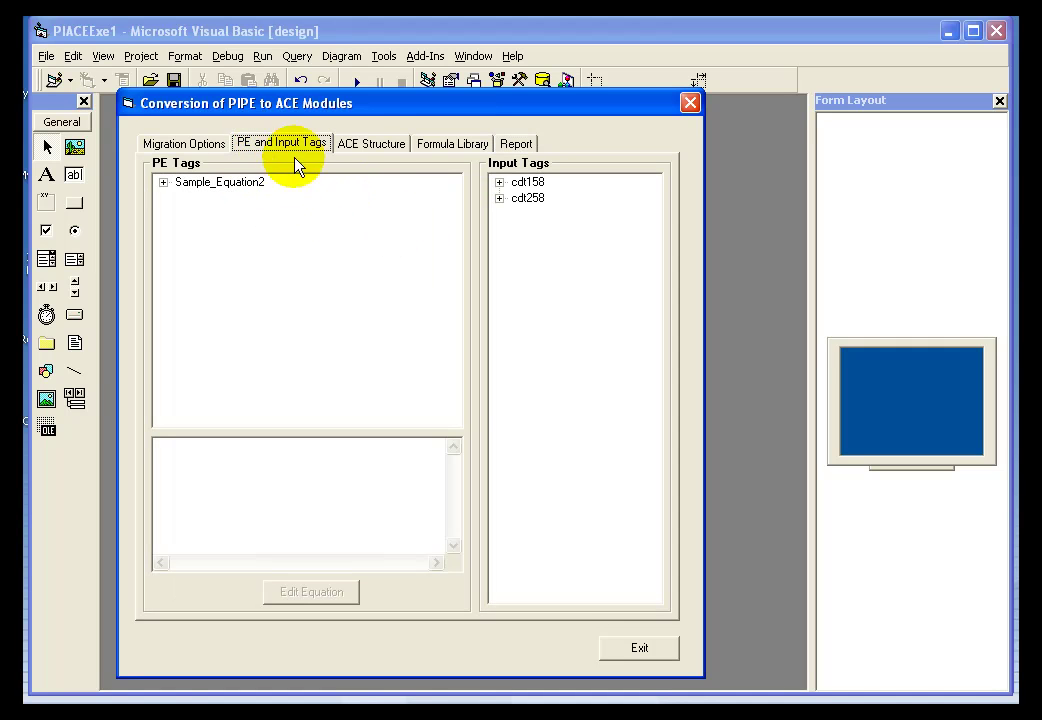
{"action": "left_click", "coordinate": [370, 146]}
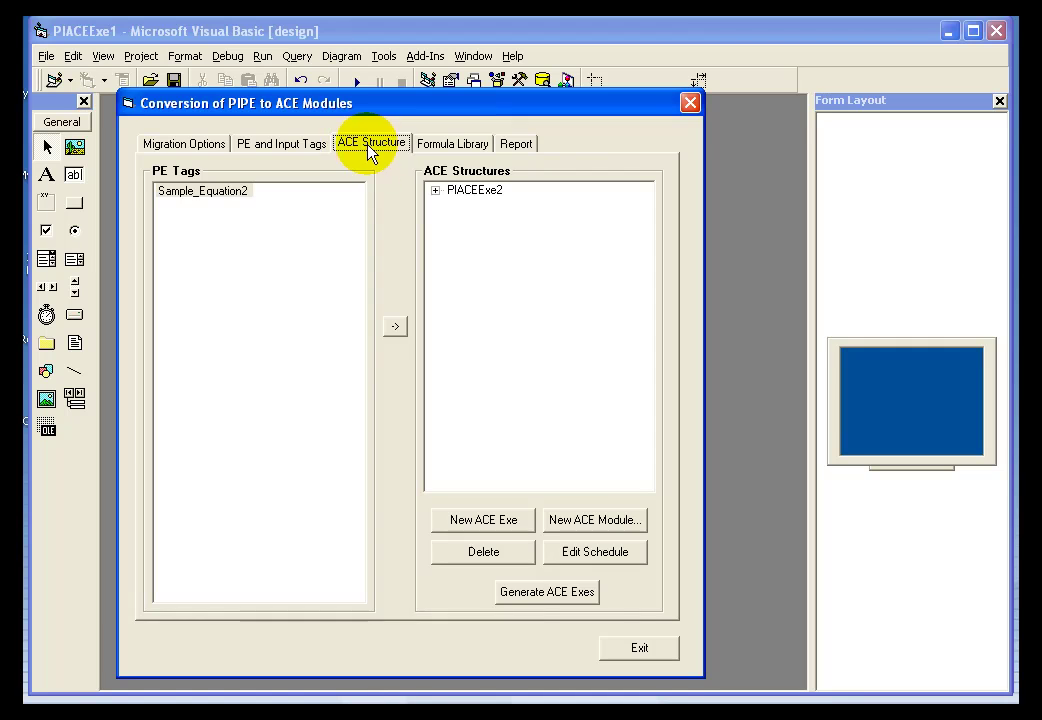
Step: Generate the ACE executables and run PIACEWizard Edit to confirm PIACEModule1's input and output tags
{"action": "left_click", "coordinate": [545, 598]}
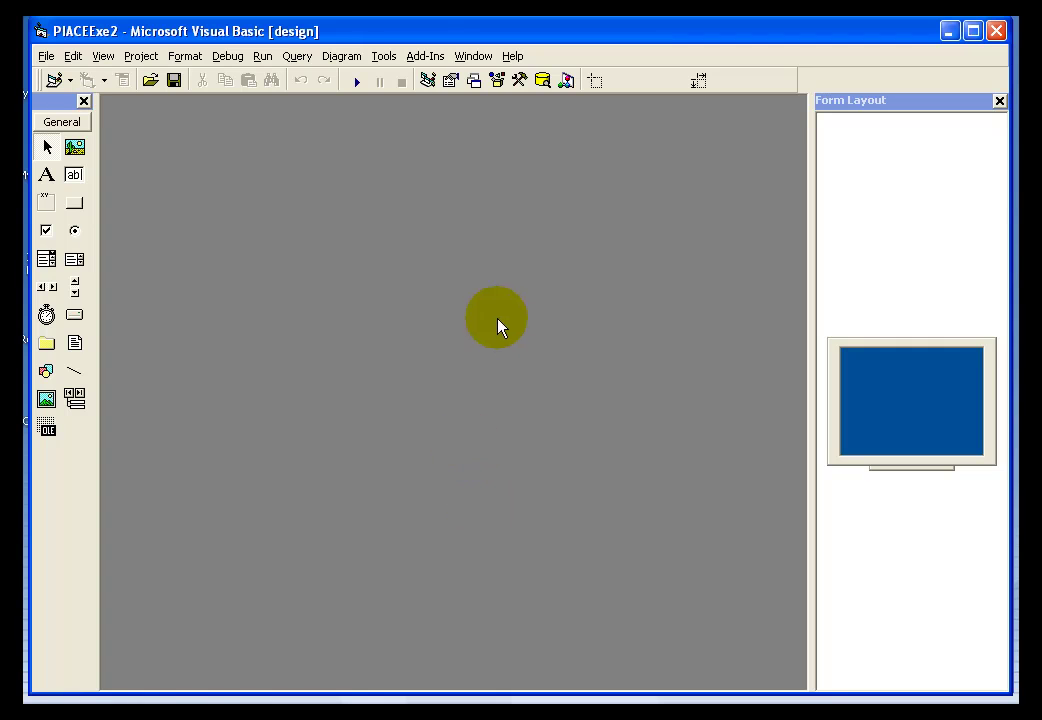
{"action": "left_click", "coordinate": [426, 56]}
{"action": "mouse_move", "coordinate": [458, 145]}
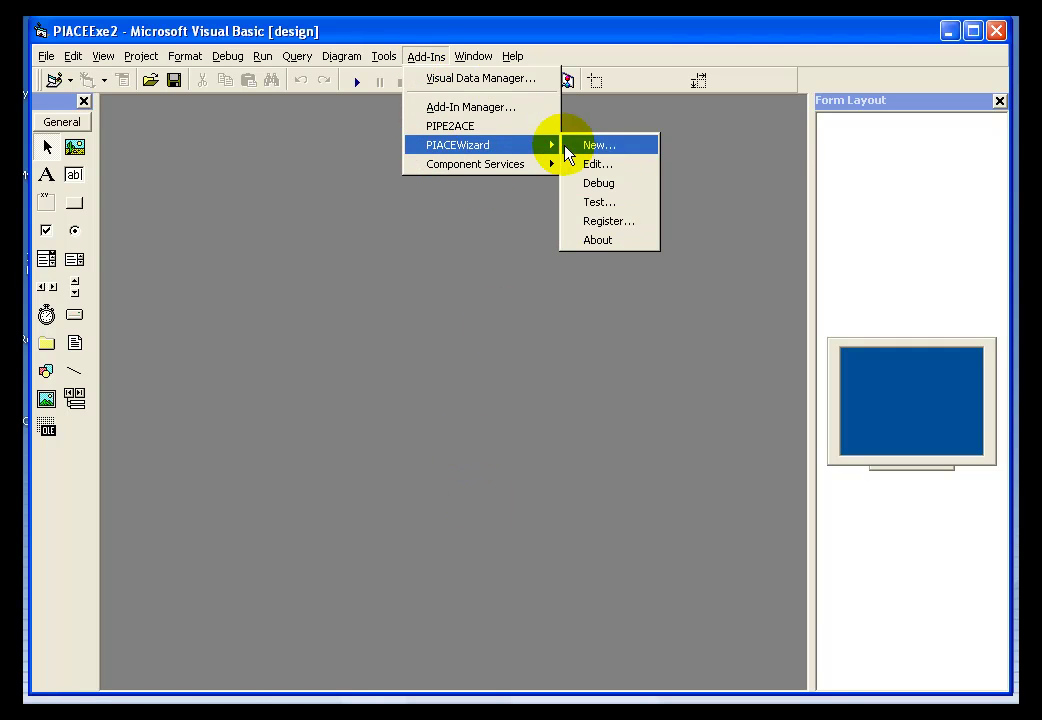
{"action": "left_click", "coordinate": [588, 164]}
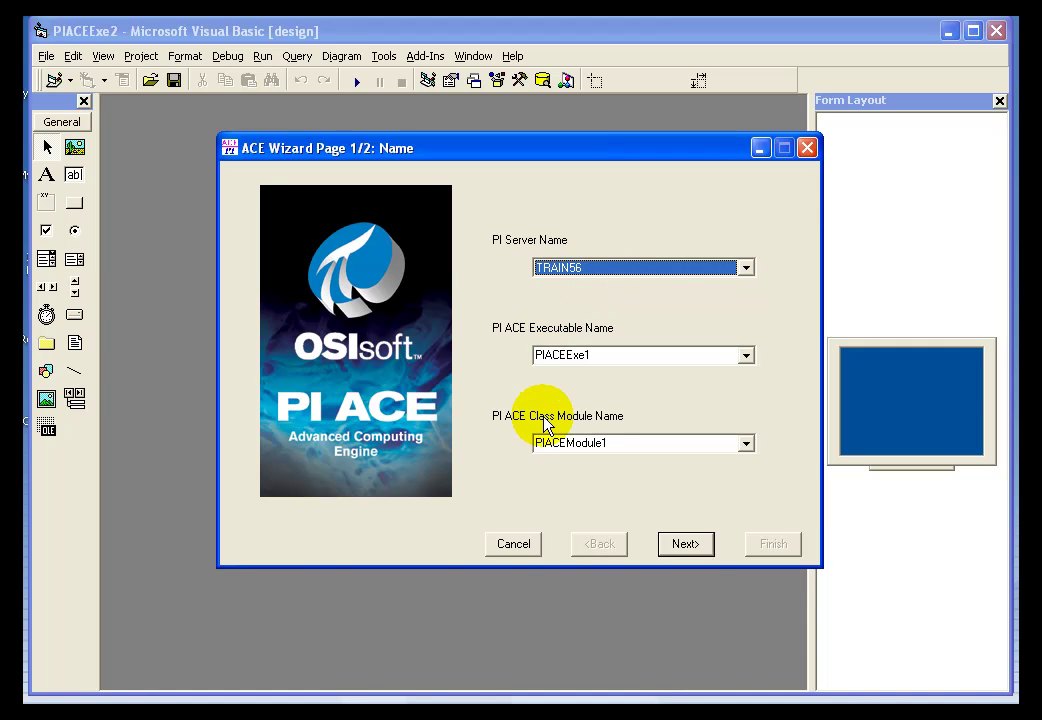
{"action": "left_click", "coordinate": [687, 546]}
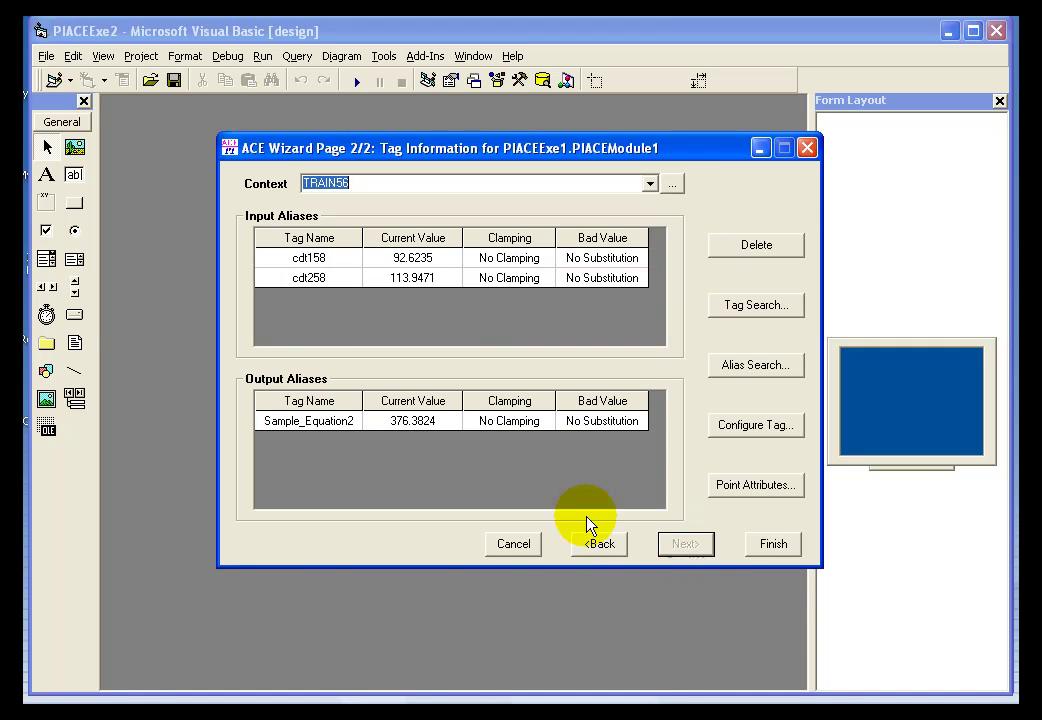
{"action": "left_click", "coordinate": [774, 548]}
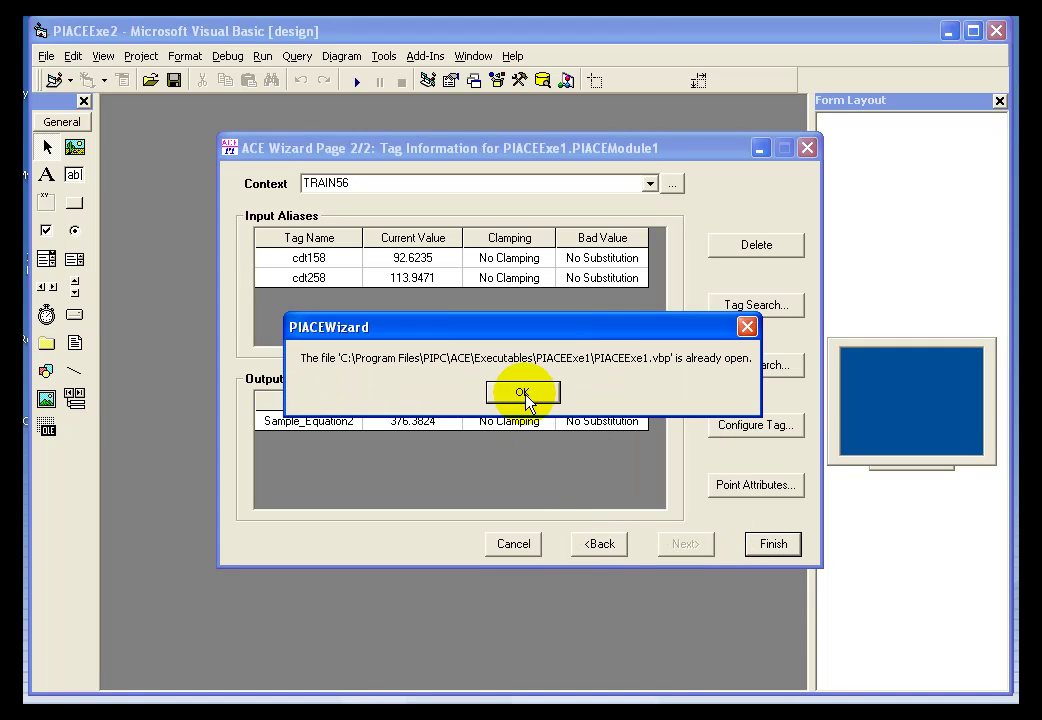
{"action": "left_click", "coordinate": [524, 394]}
Step: Close the wizard and inspect the Sample_Equation2 formula in PIACEModule1's generated code
{"action": "left_click", "coordinate": [807, 148]}
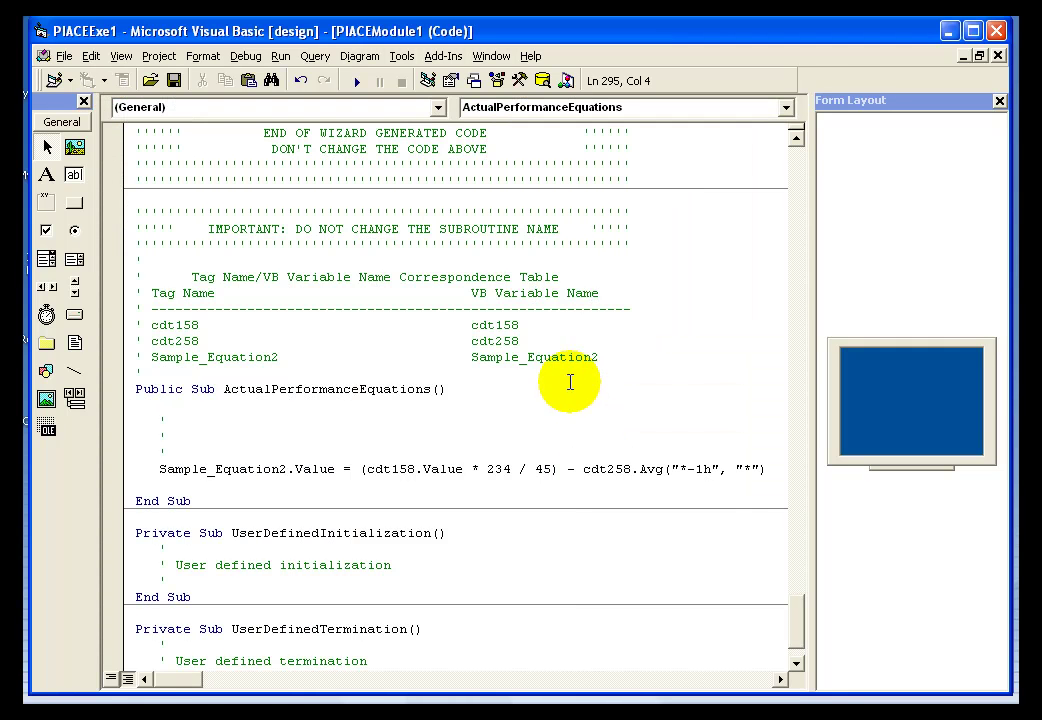
{"action": "left_click", "coordinate": [221, 469]}
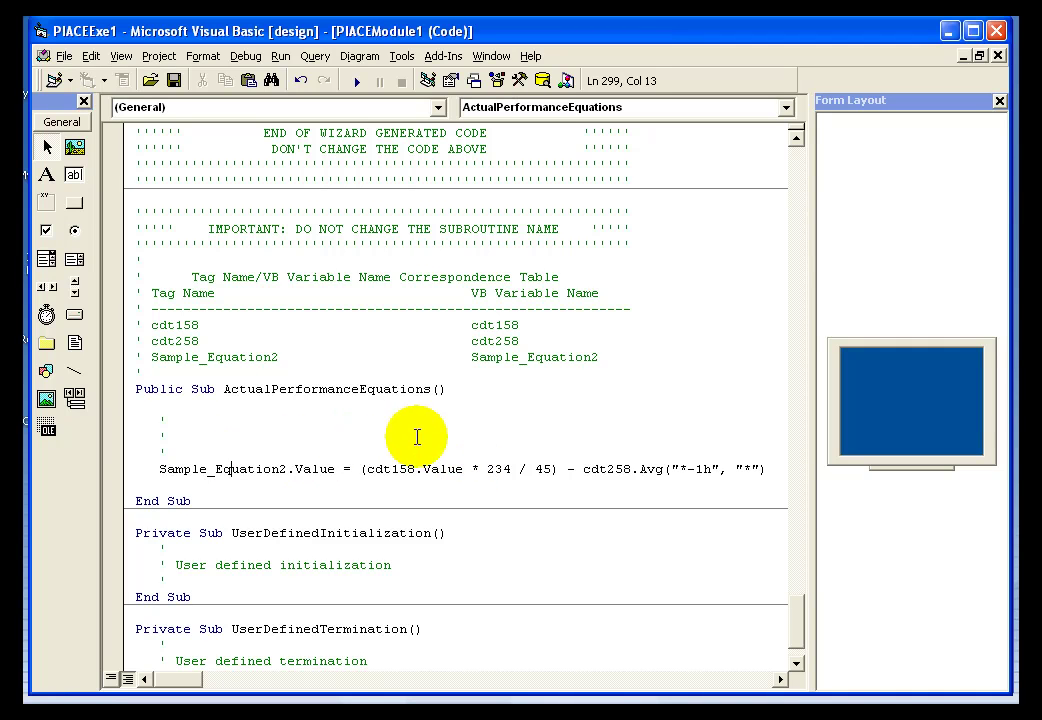
{"action": "left_click", "coordinate": [444, 56]}
{"action": "mouse_move", "coordinate": [476, 145]}
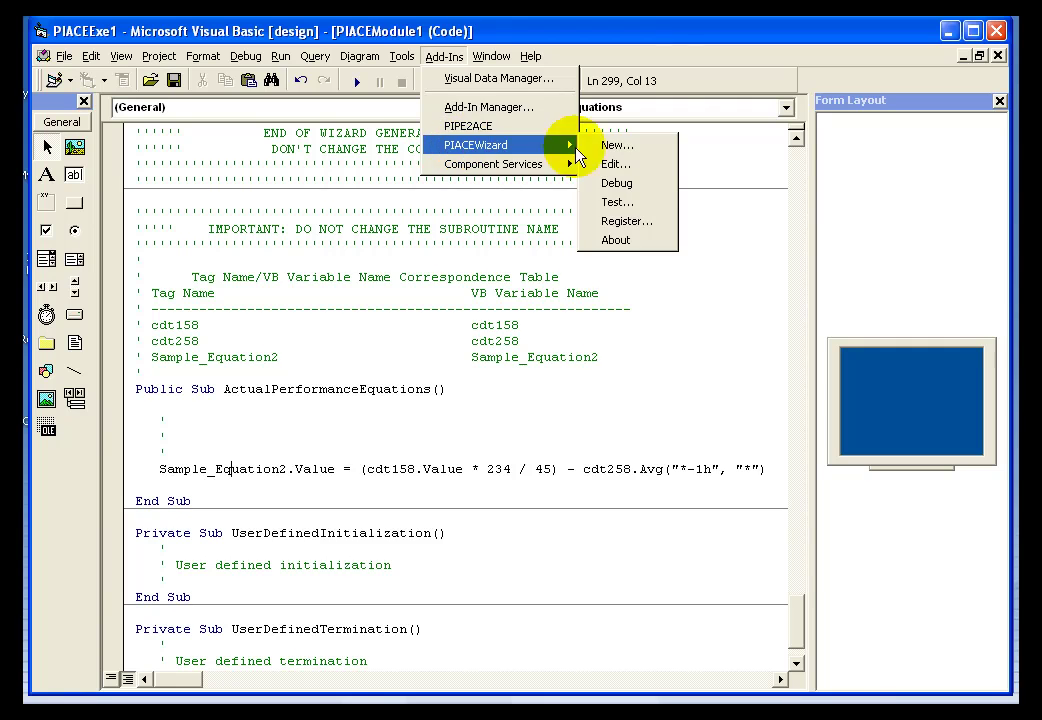
{"action": "left_click", "coordinate": [620, 202]}
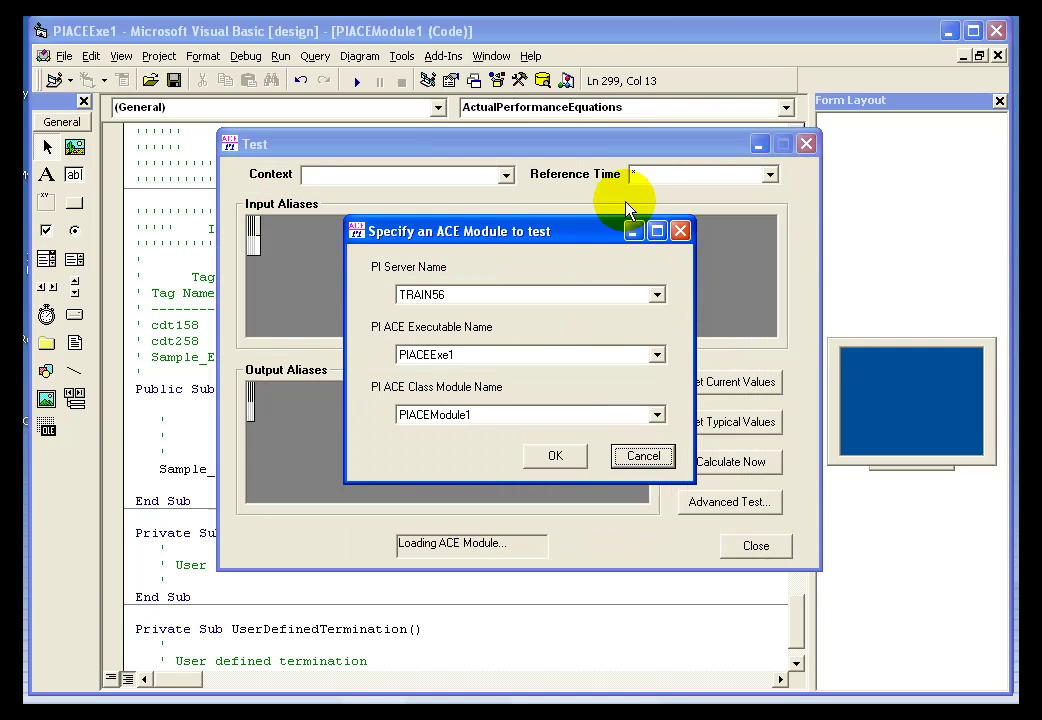
{"action": "left_click", "coordinate": [560, 457]}
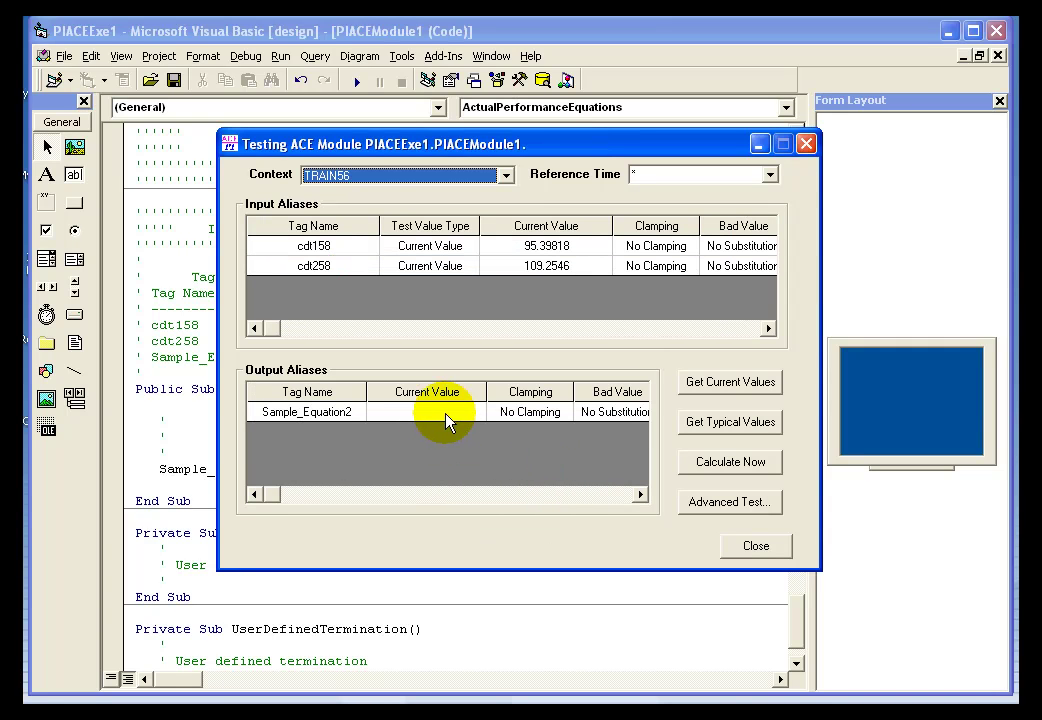
{"action": "left_click", "coordinate": [731, 462]}
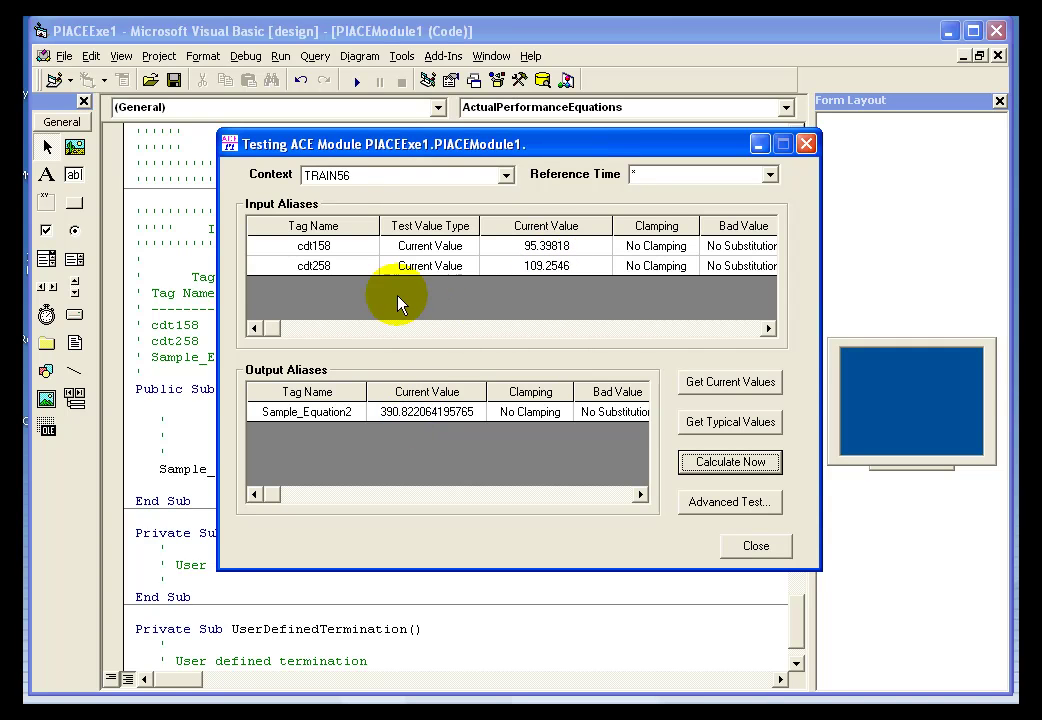
{"action": "left_click", "coordinate": [453, 434]}
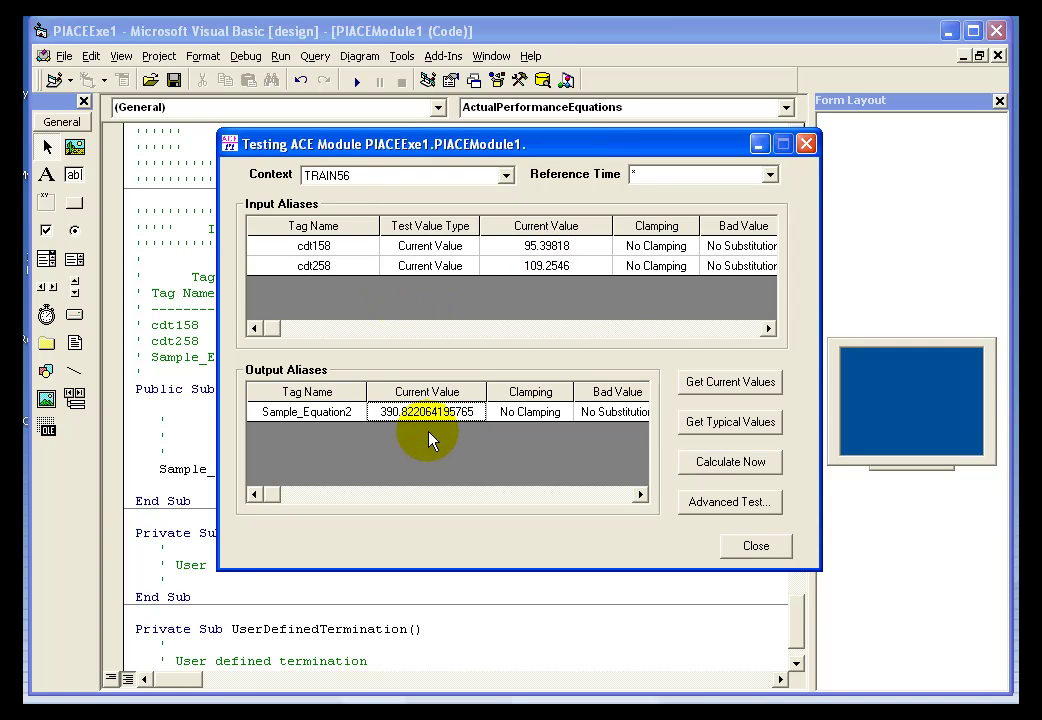
{"action": "left_click", "coordinate": [750, 546]}
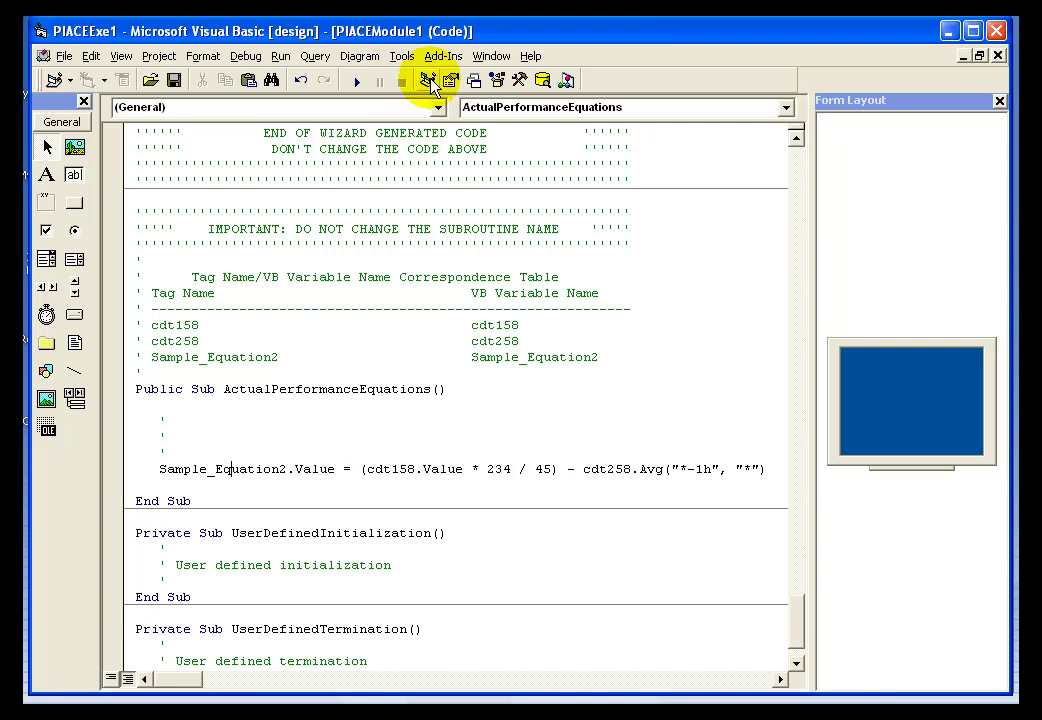
Step: Register PIACEModule1 on TRAIN56 with Clock scheduling, 0 s offset and a 30 s period
{"action": "left_click", "coordinate": [444, 56]}
{"action": "mouse_move", "coordinate": [476, 145]}
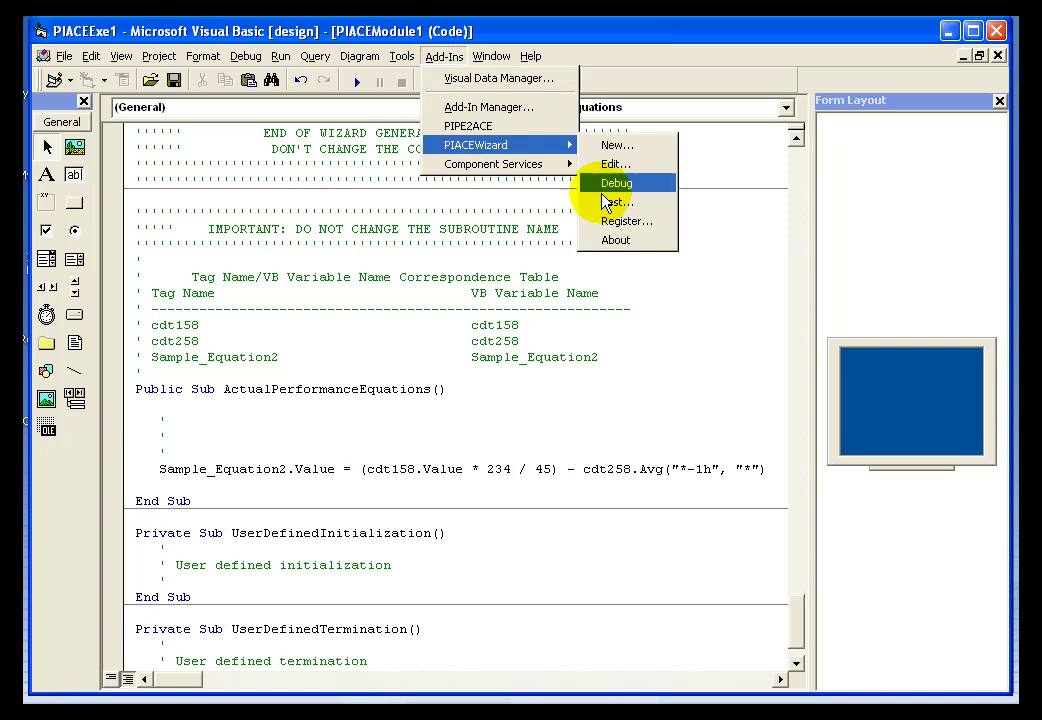
{"action": "left_click", "coordinate": [605, 221]}
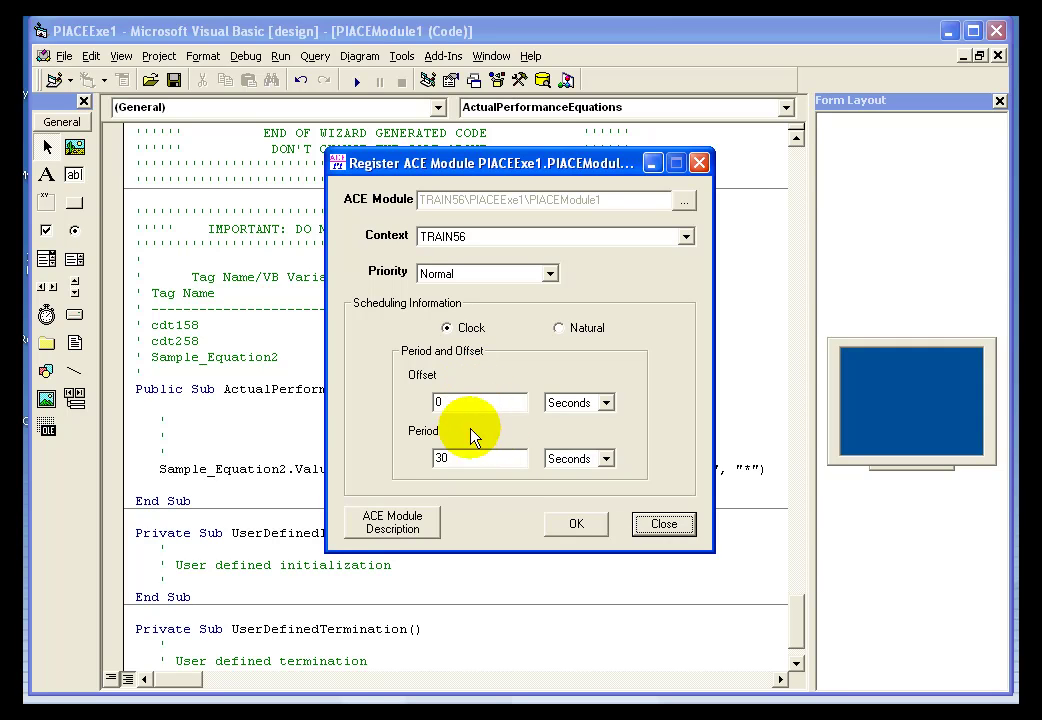
{"action": "left_click", "coordinate": [441, 457]}
{"action": "left_click", "coordinate": [460, 456]}
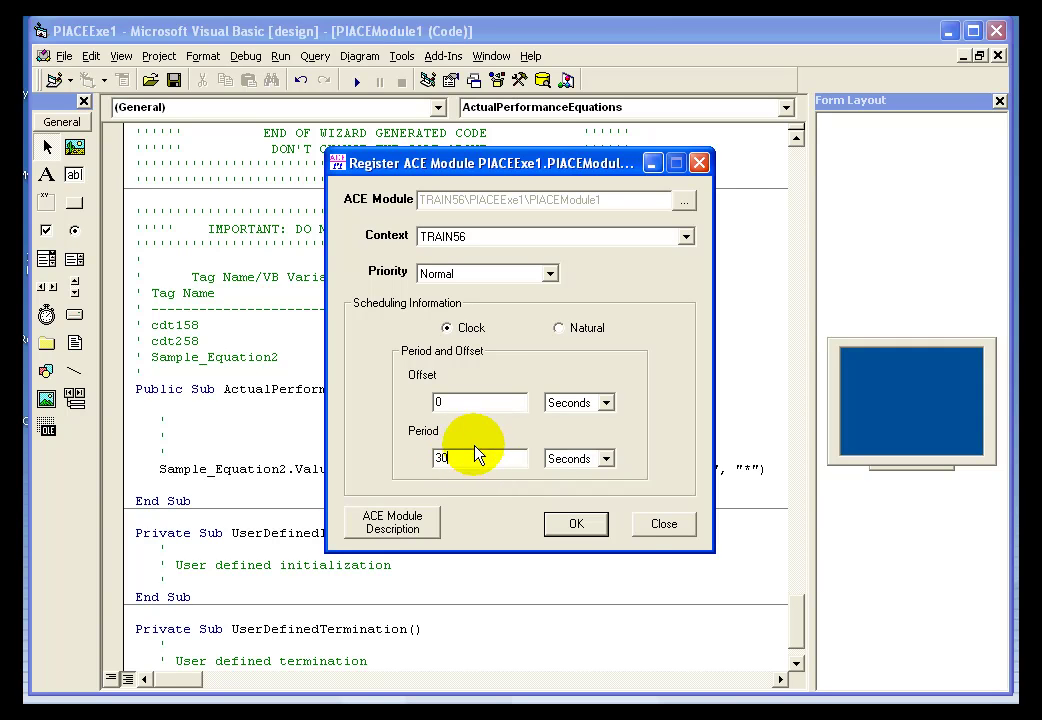
{"action": "left_click", "coordinate": [580, 527]}
{"action": "left_click", "coordinate": [525, 399]}
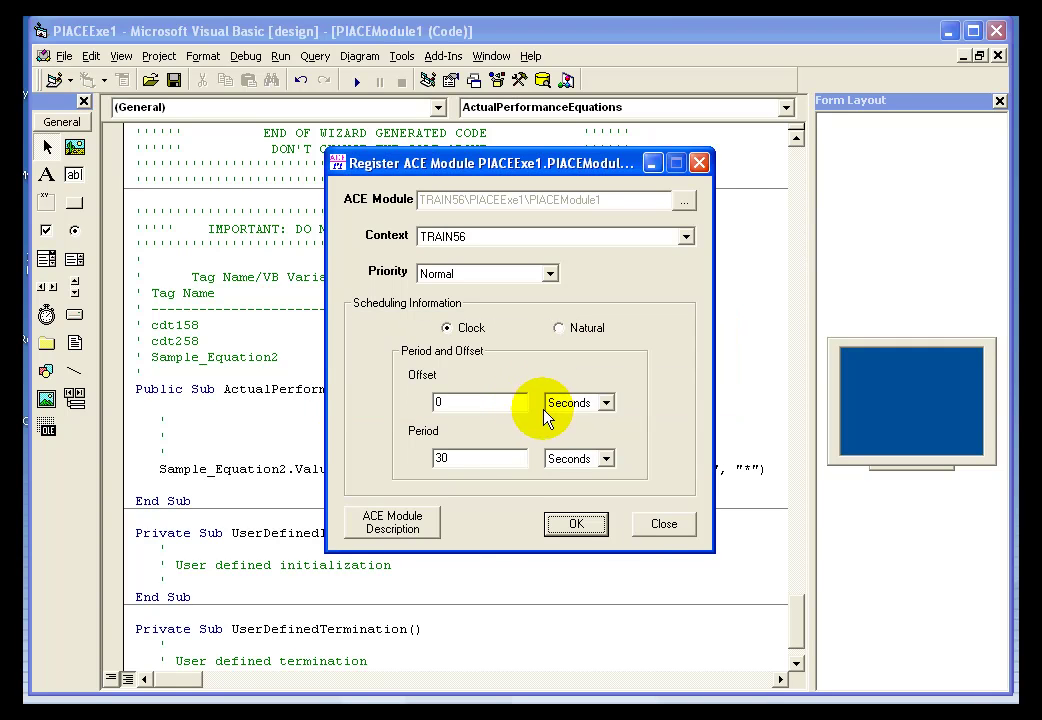
{"action": "left_click", "coordinate": [660, 525]}
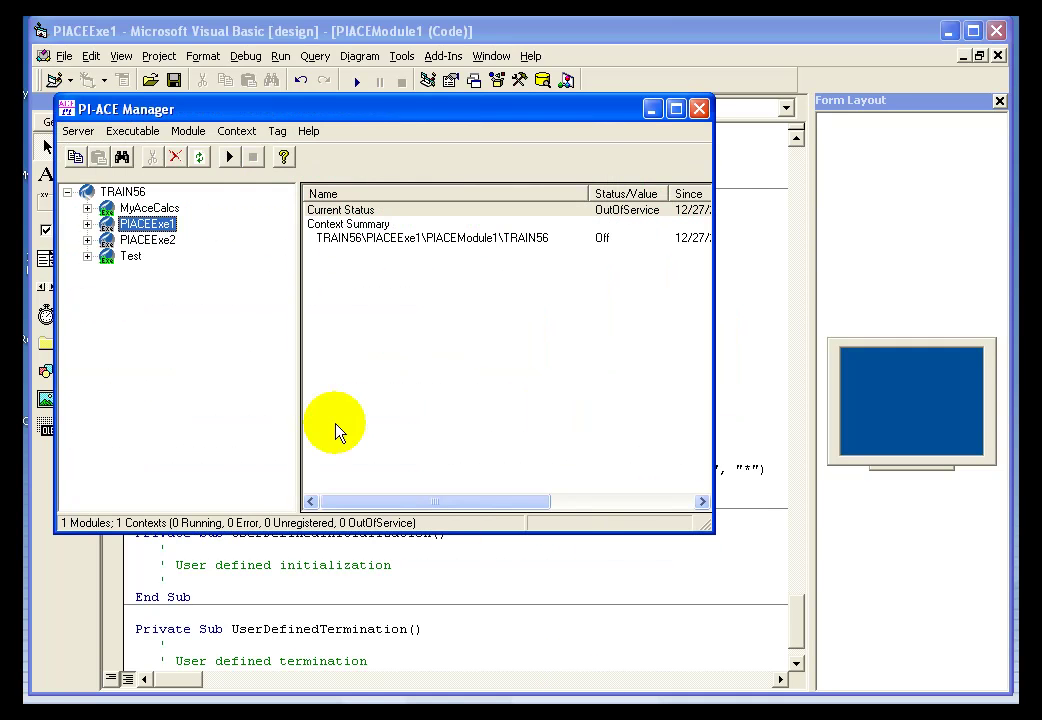
Step: Start the PIACEExe1 executable and select its Sample_Equation2 output tag in the tree
{"action": "left_click", "coordinate": [87, 224]}
{"action": "left_click", "coordinate": [108, 241]}
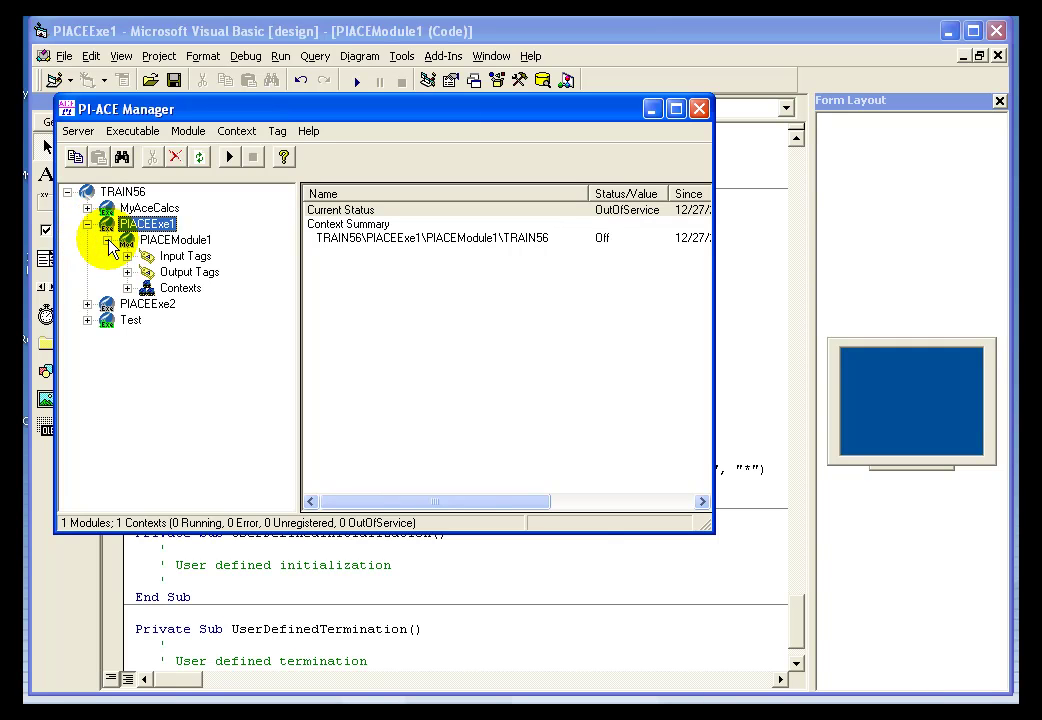
{"action": "left_click", "coordinate": [127, 288]}
{"action": "right_click", "coordinate": [147, 224]}
{"action": "left_click", "coordinate": [180, 231]}
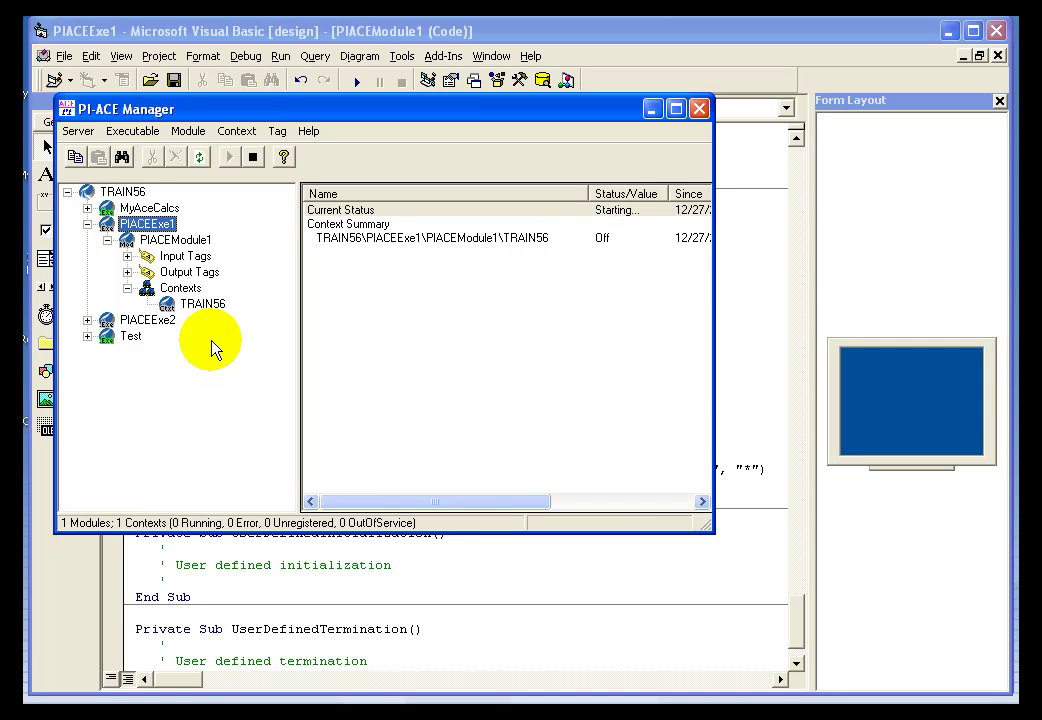
{"action": "left_click", "coordinate": [127, 272]}
{"action": "left_click", "coordinate": [225, 288]}
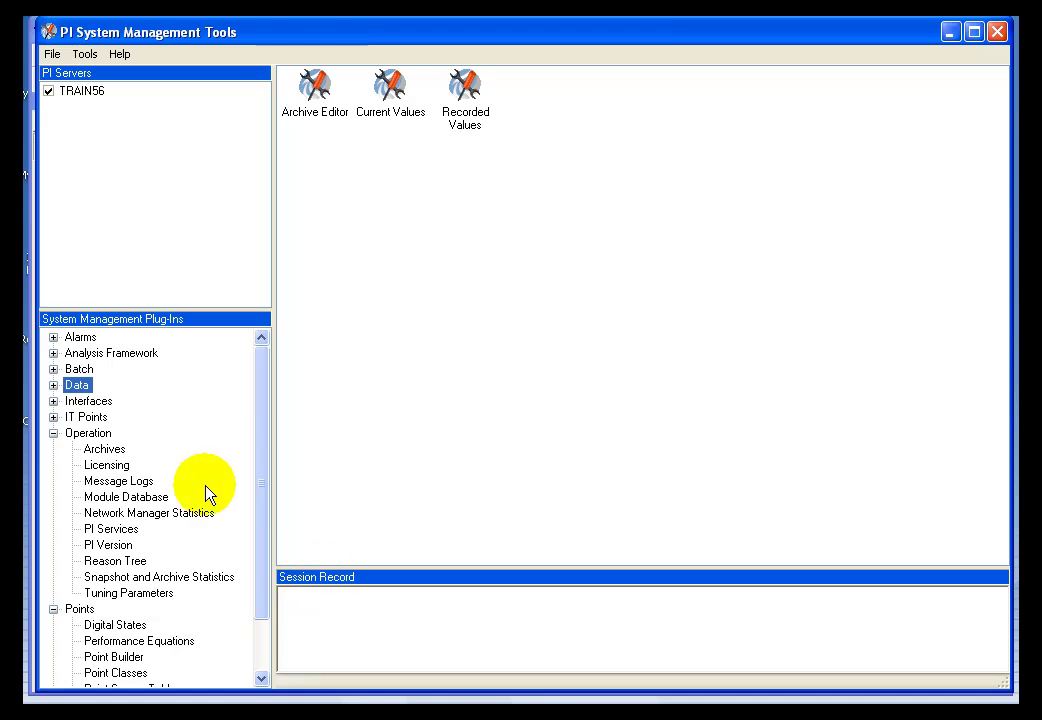
Step: Set Sample_Equation2's point source to L in Performance Equations and save it
{"action": "left_click", "coordinate": [53, 433]}
{"action": "left_click", "coordinate": [113, 497]}
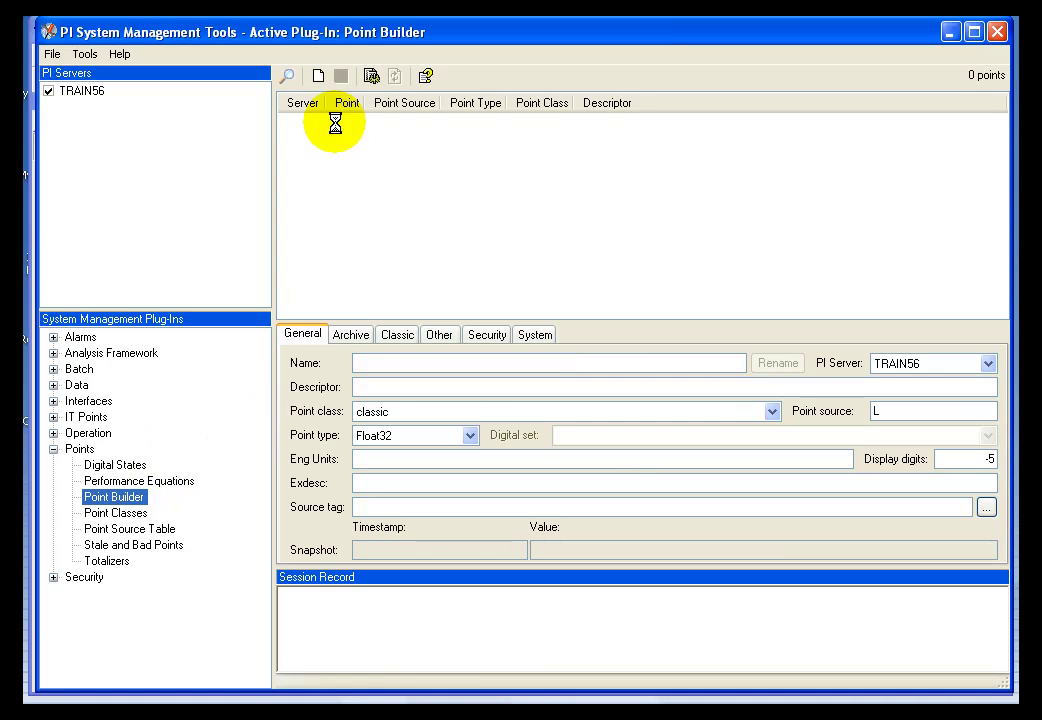
{"action": "left_click", "coordinate": [132, 481]}
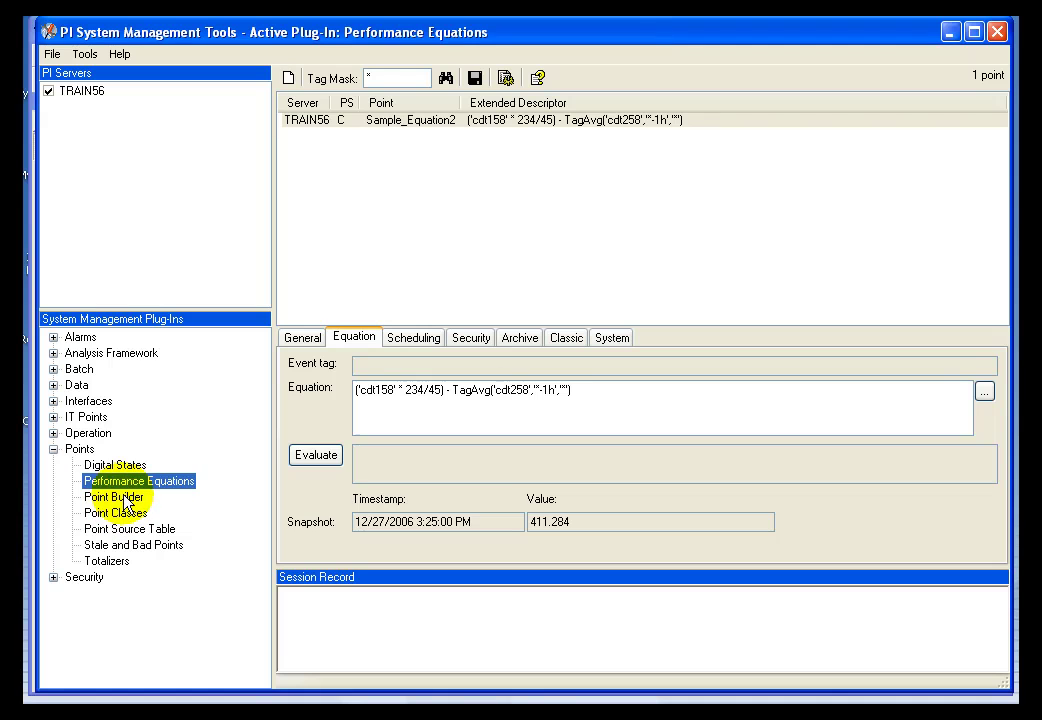
{"action": "left_click", "coordinate": [316, 119]}
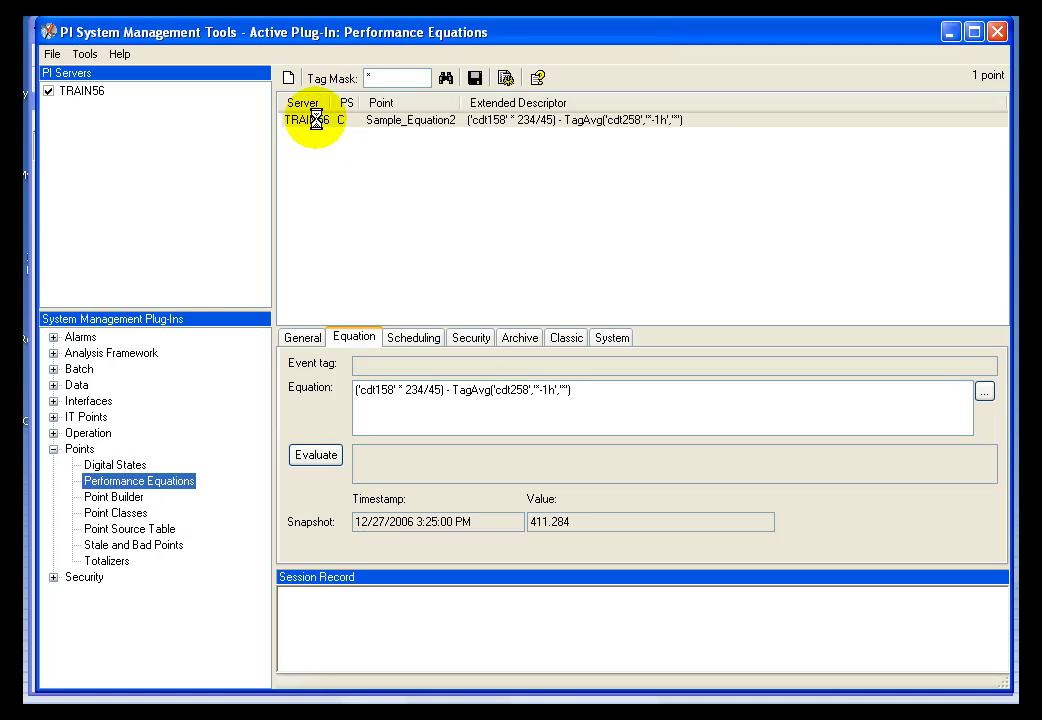
{"action": "left_click", "coordinate": [308, 337]}
{"action": "type", "text": "L"}
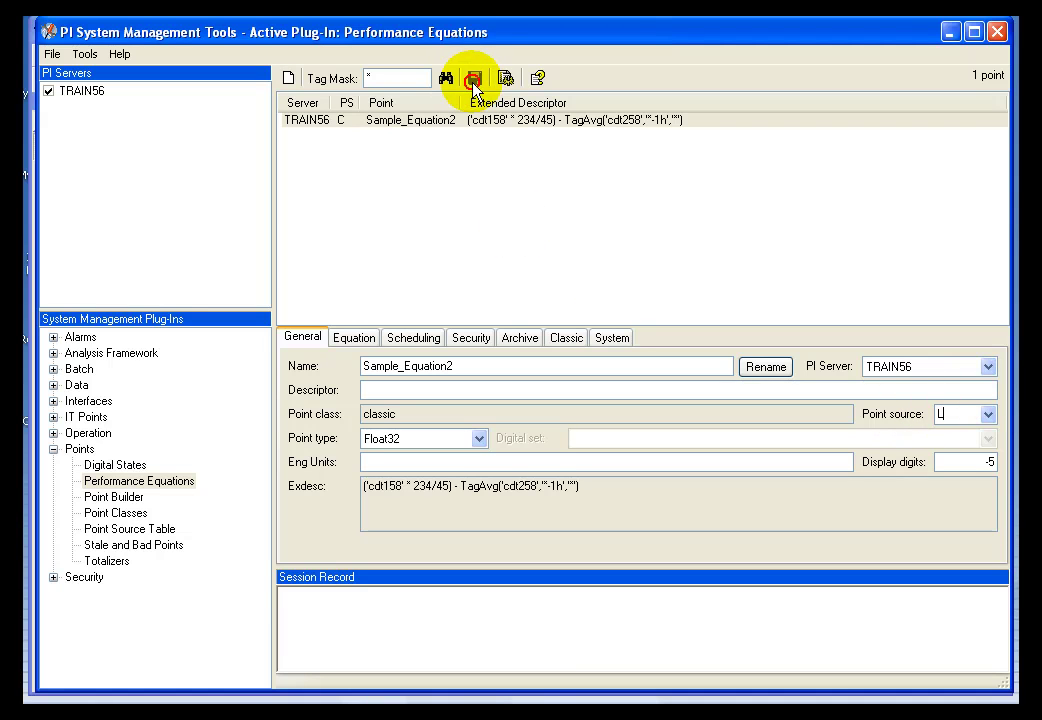
{"action": "left_click", "coordinate": [473, 80]}
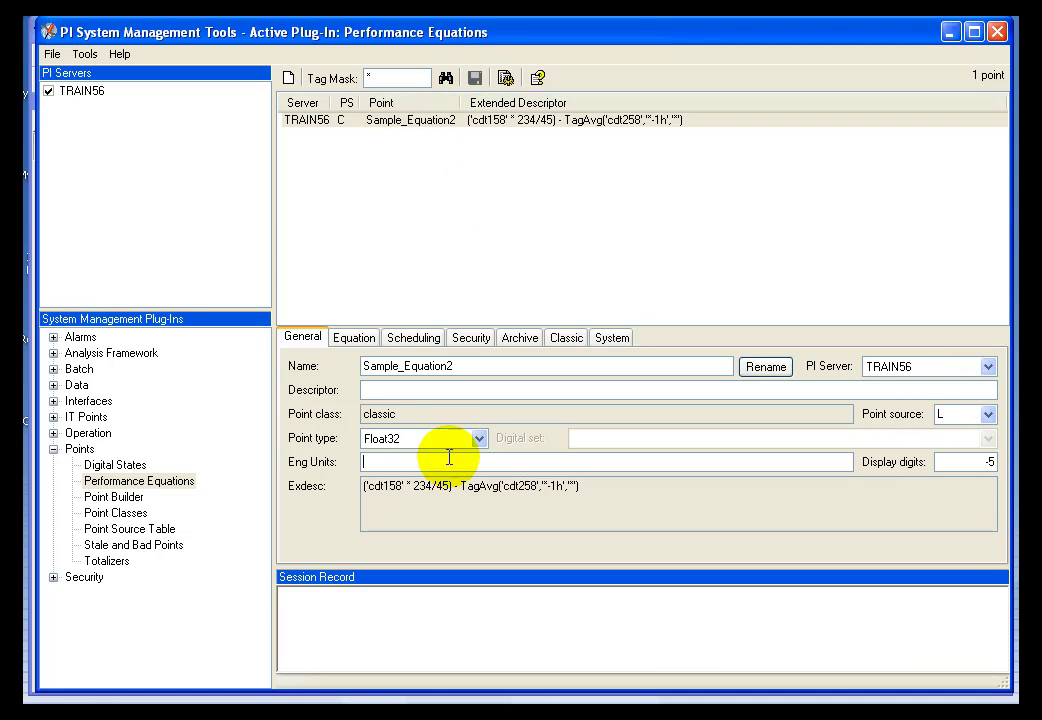
{"action": "left_click", "coordinate": [113, 496]}
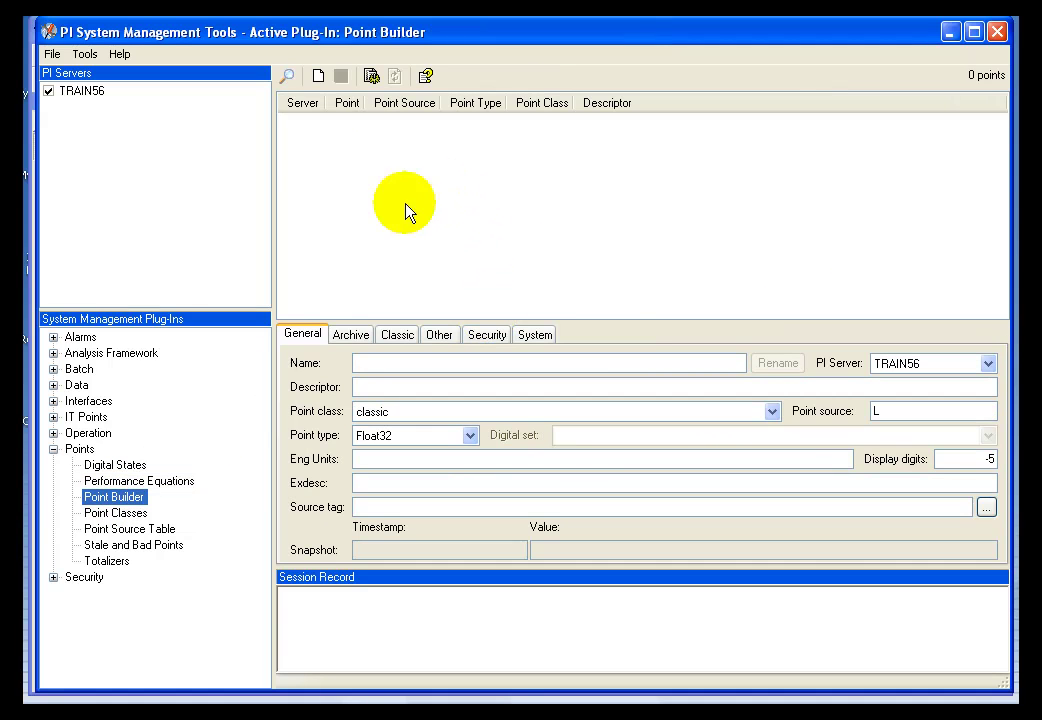
Step: Search Point Builder with tag mask * and load Sample_Equation2 for editing
{"action": "left_click", "coordinate": [286, 77]}
{"action": "type", "text": "samp"}
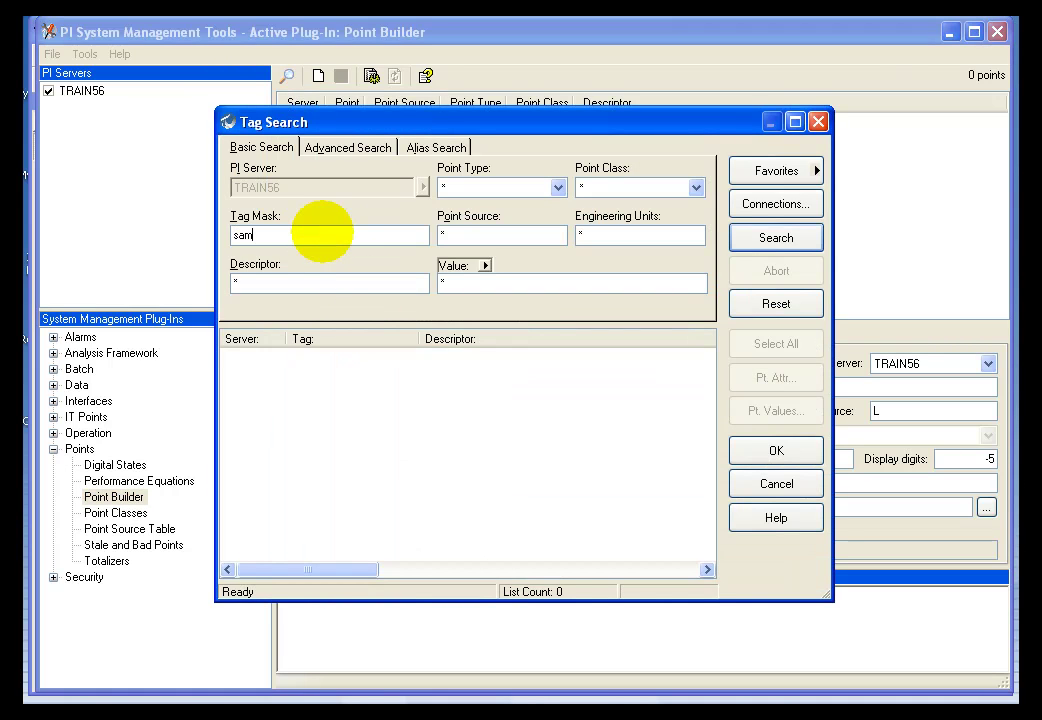
{"action": "type", "text": "*"}
{"action": "key", "text": "Return"}
{"action": "left_click", "coordinate": [314, 356]}
{"action": "left_click", "coordinate": [757, 452]}
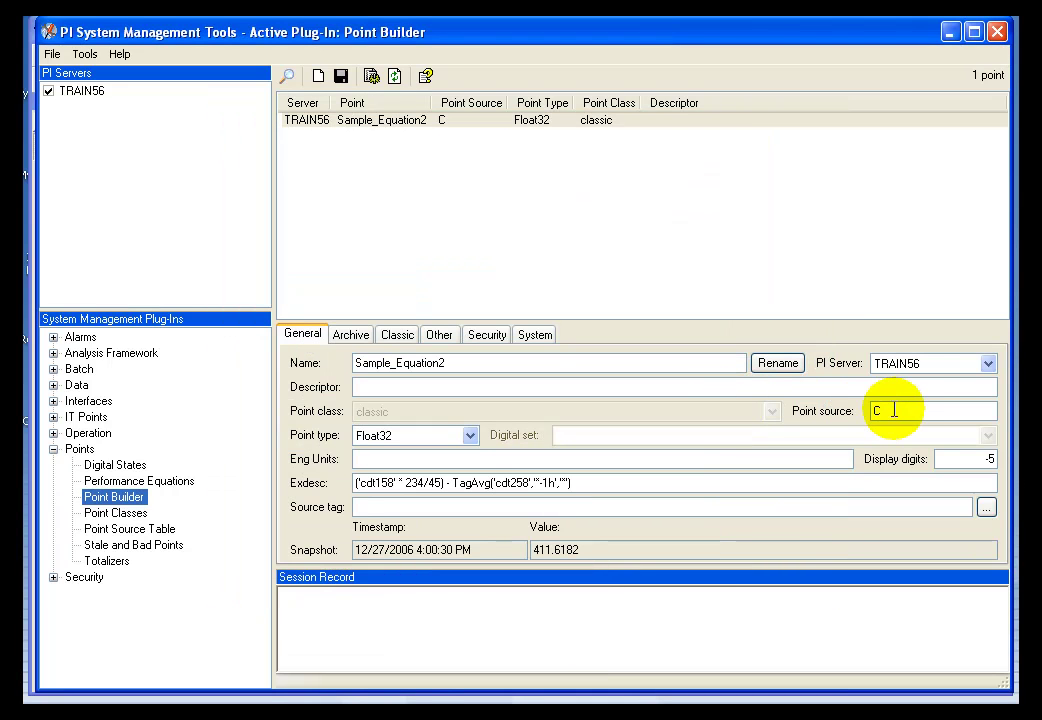
Step: Replace point source C with L and save it to TRAIN56
{"action": "left_click_drag", "start_coordinate": [893, 412], "coordinate": [846, 418]}
{"action": "type", "text": "L"}
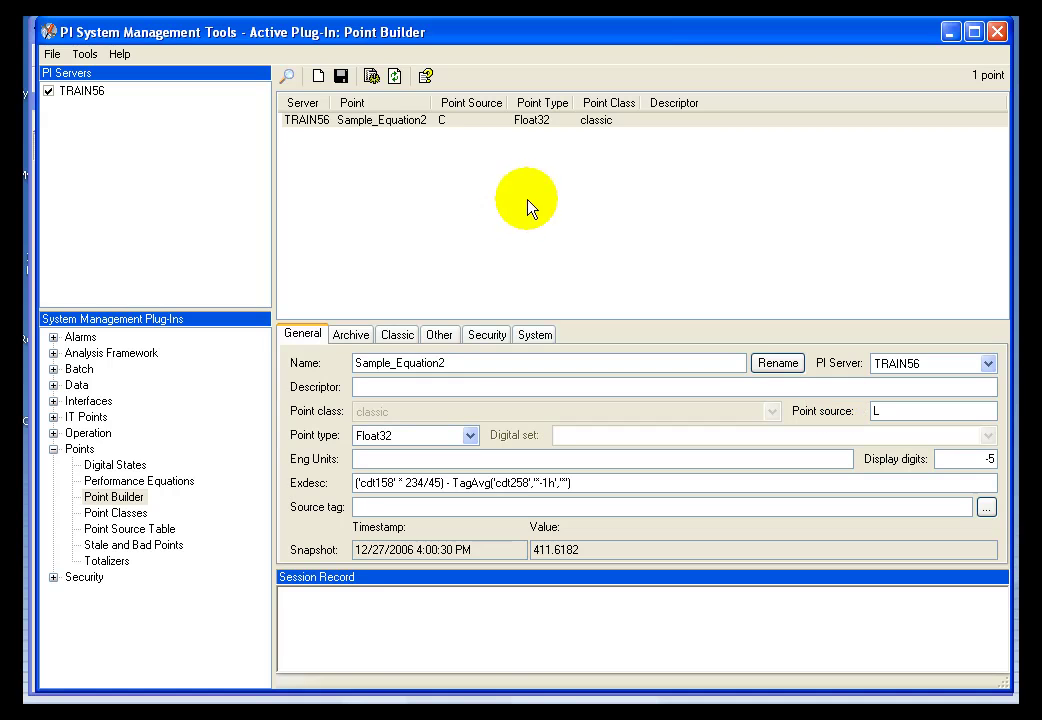
{"action": "left_click", "coordinate": [340, 76]}
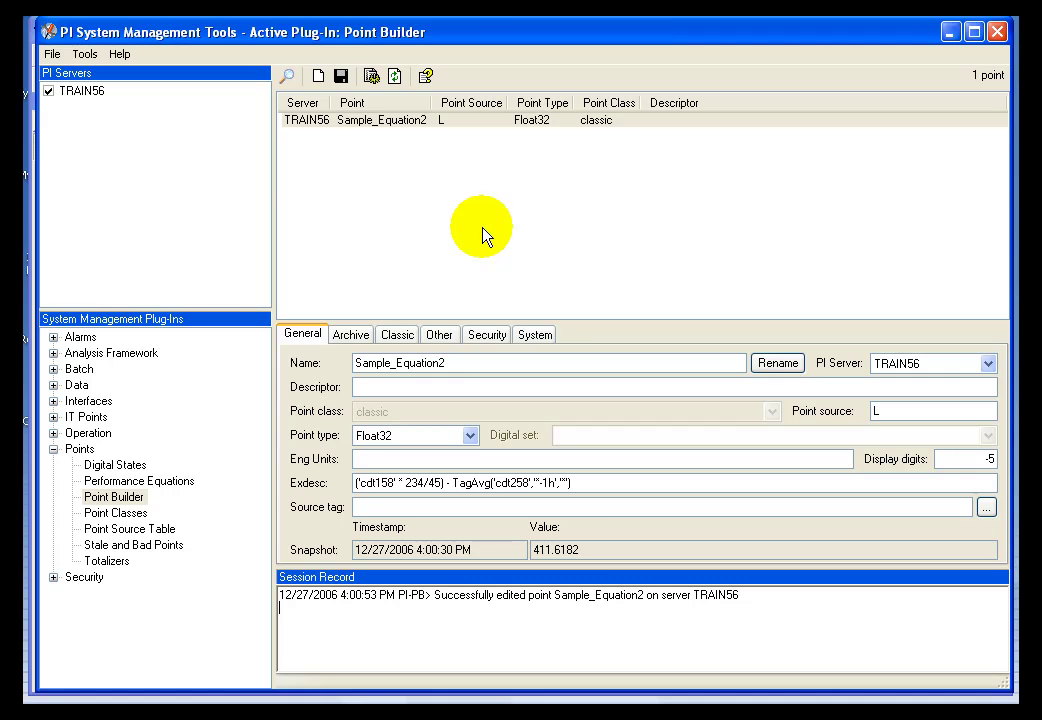
Step: Refresh the Performance Equations list and view Sample_Equation2's live value in Current Values
{"action": "left_click", "coordinate": [155, 481]}
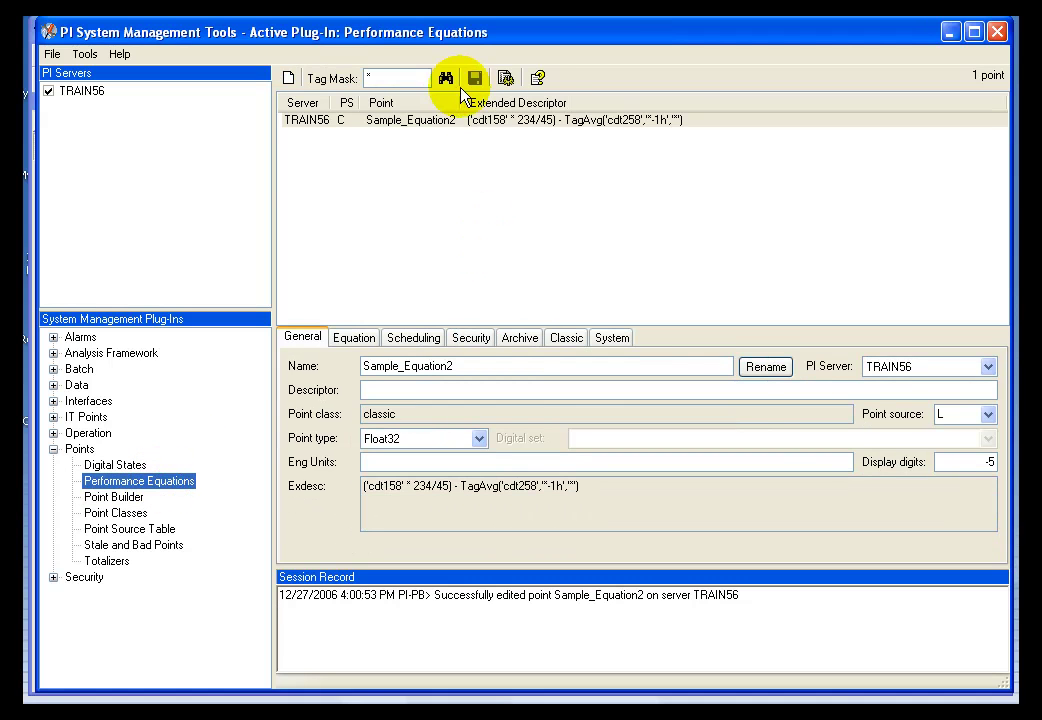
{"action": "left_click", "coordinate": [446, 78]}
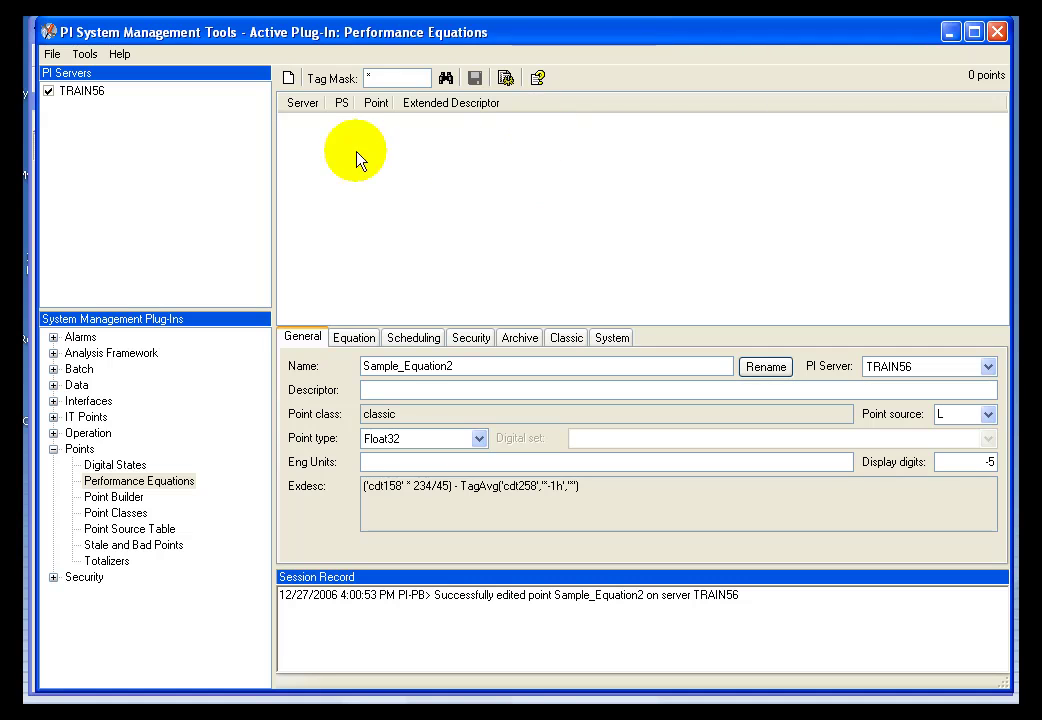
{"action": "left_click", "coordinate": [53, 385]}
{"action": "left_click", "coordinate": [118, 417]}
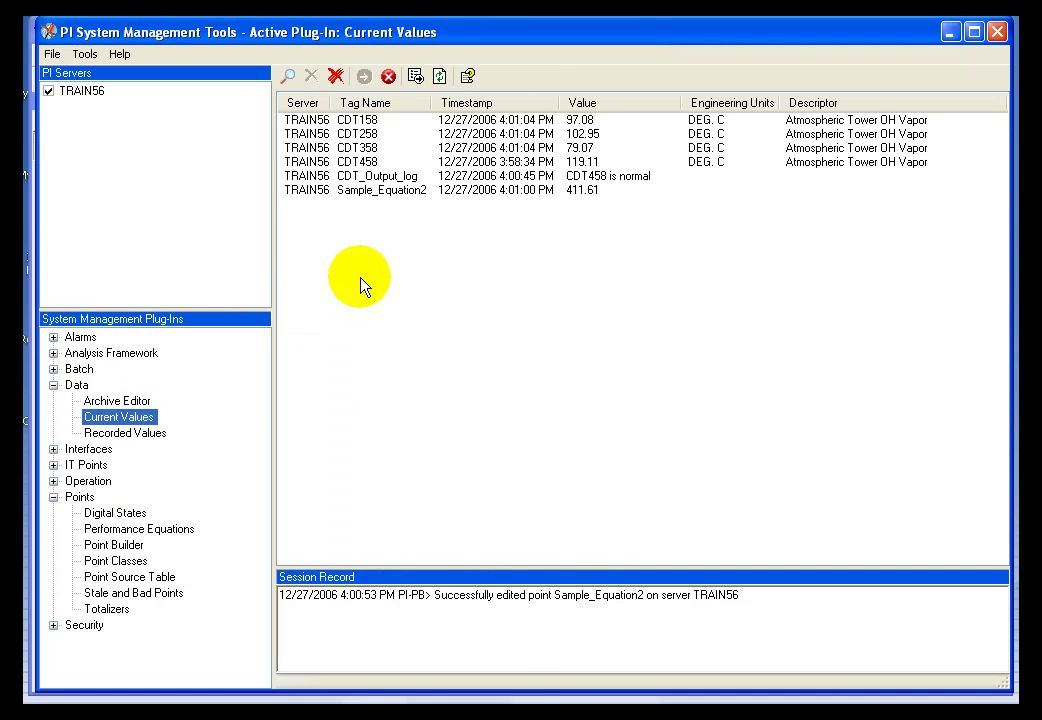
{"action": "left_click", "coordinate": [440, 190]}
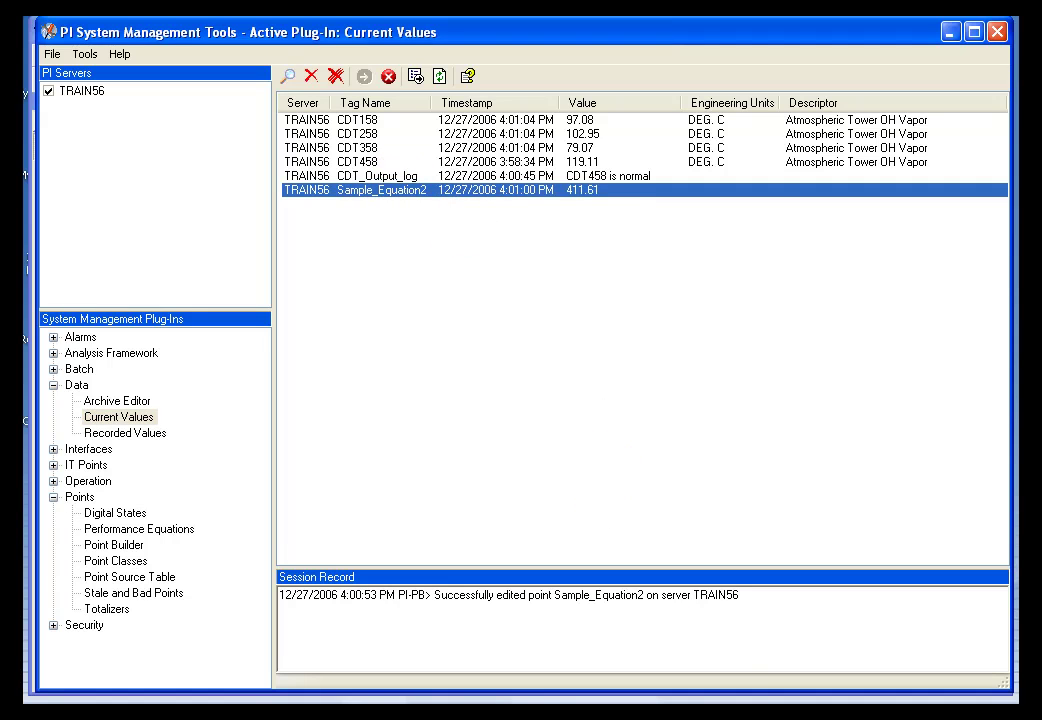